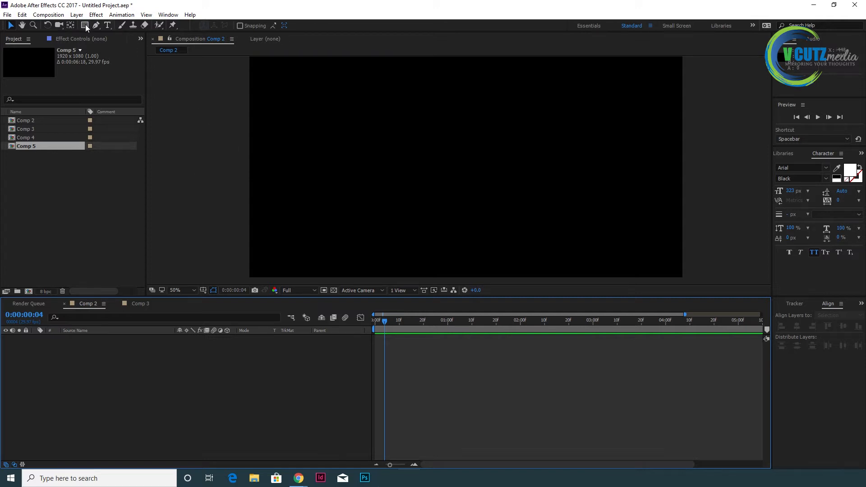
Step: Add a new shape layer to Comp 2 and draw a blue square on the left side of the frame
left_click(77, 15)
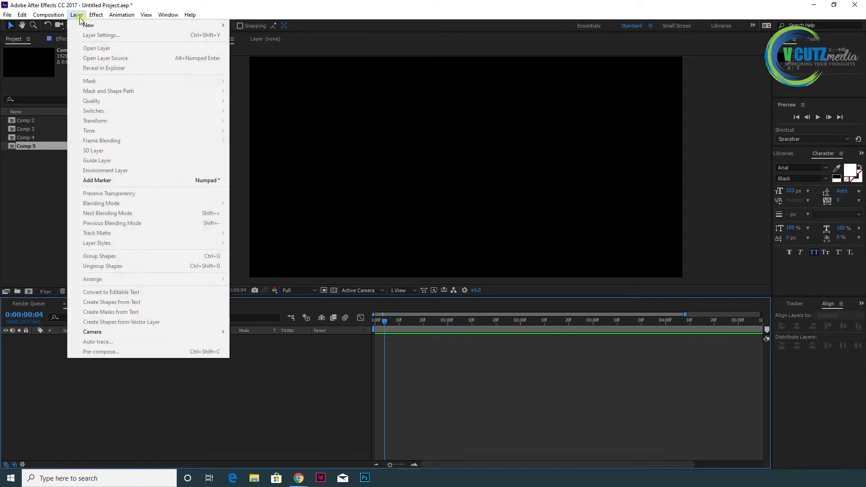
mouse_move(88, 26)
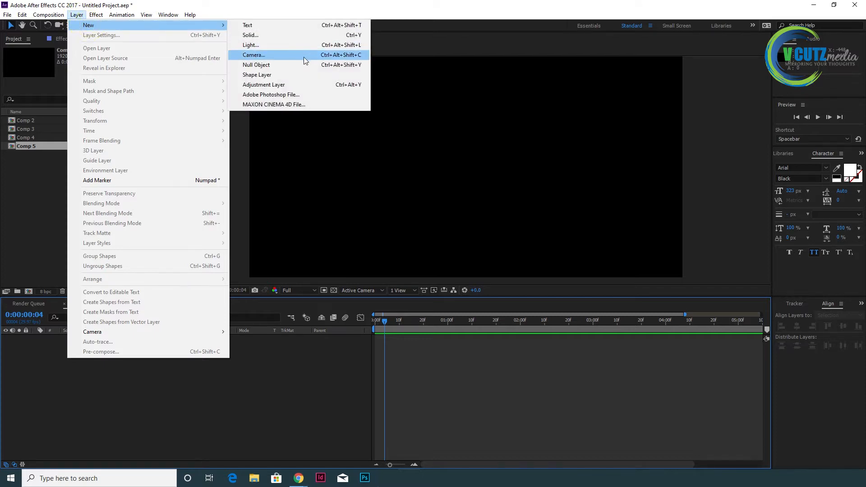
left_click(283, 75)
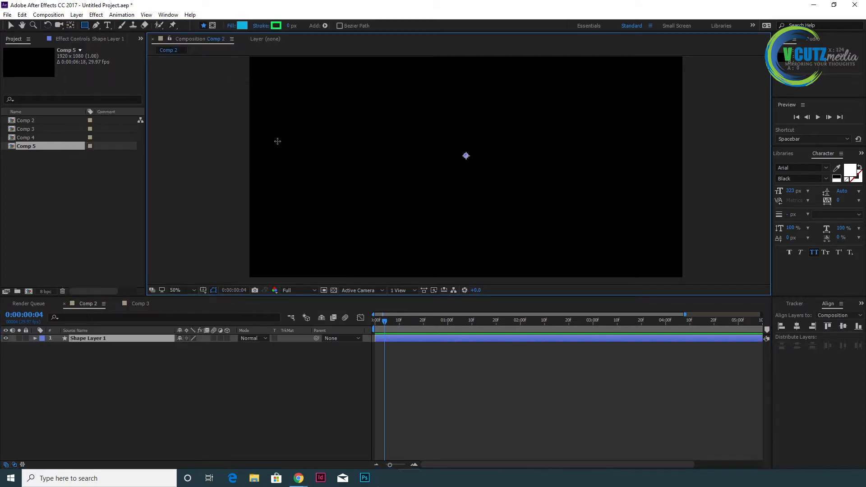
left_click_drag(269, 138, 328, 198)
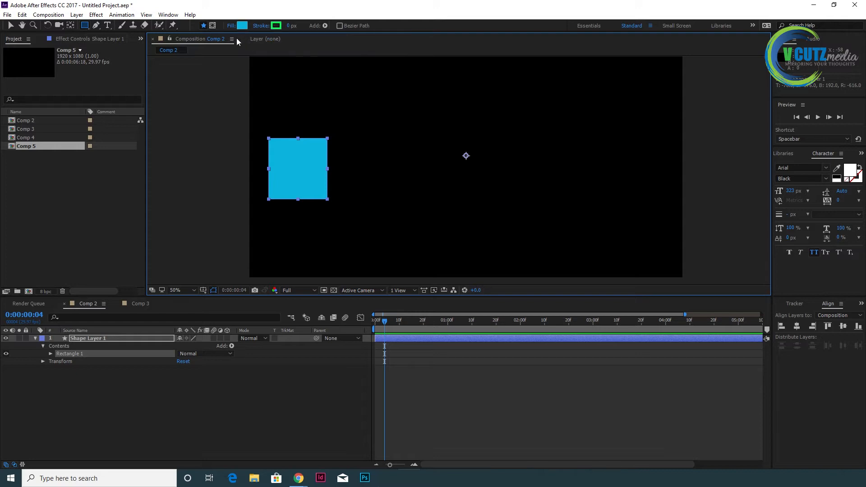
Step: Use the Pan Behind tool on the square's centre anchor point, and return to the Selection tool
double_click(71, 25)
left_click(307, 170)
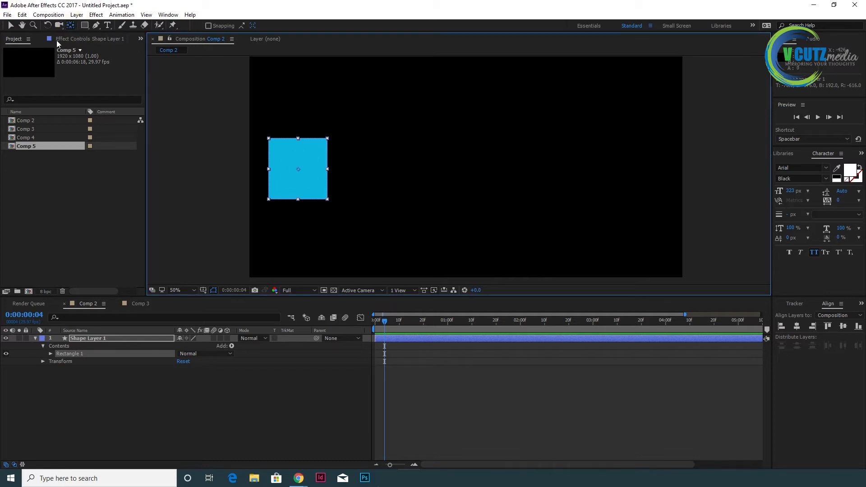
left_click(11, 27)
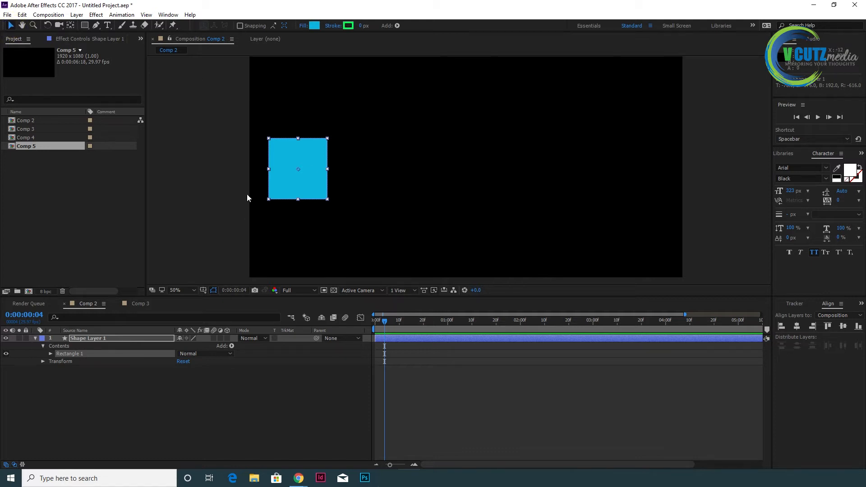
Step: Reveal Rectangle 1's own transform properties, and try rotating the square before undoing the rotation
left_click(50, 354)
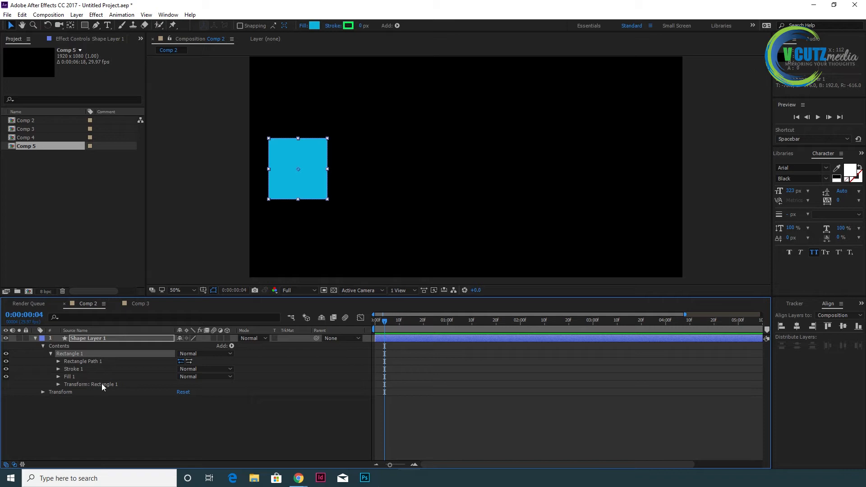
left_click(58, 384)
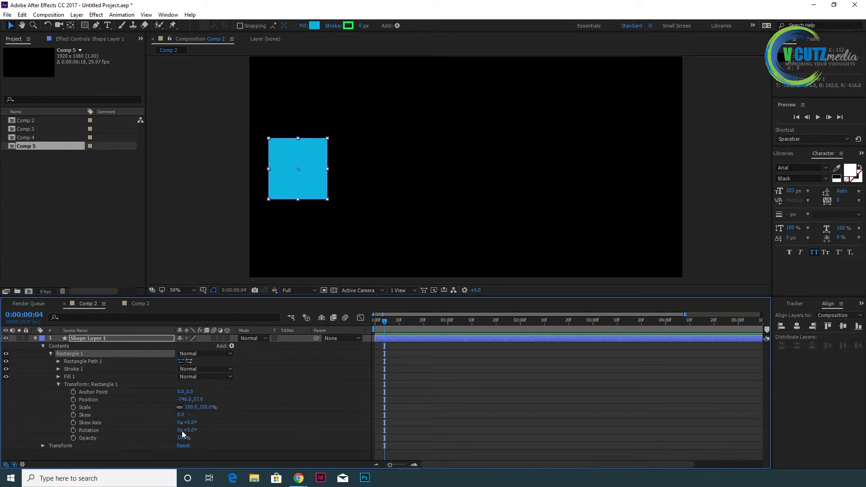
left_click_drag(188, 431, 333, 430)
key("ctrl+z")
Step: Animate Rectangle 1's position with a keyframe at 0:00:00:04 and another at 0:00:01:08 set to -118.0, 57.0
left_click(73, 400)
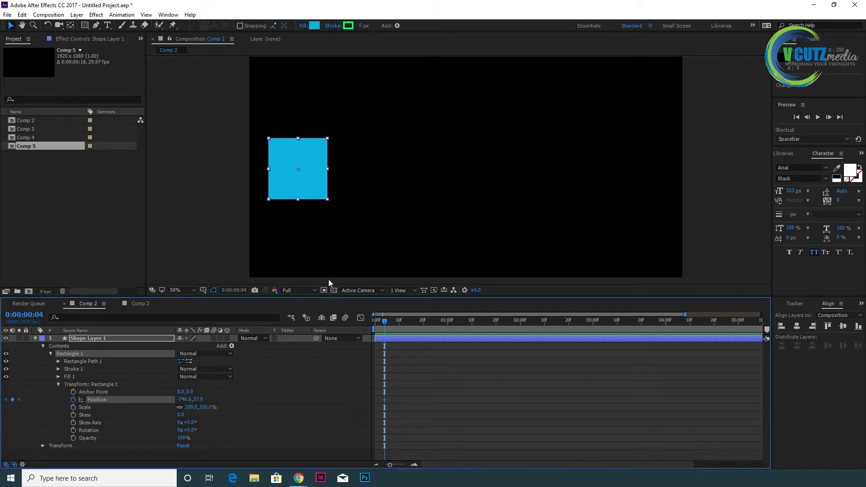
left_click_drag(385, 320, 467, 330)
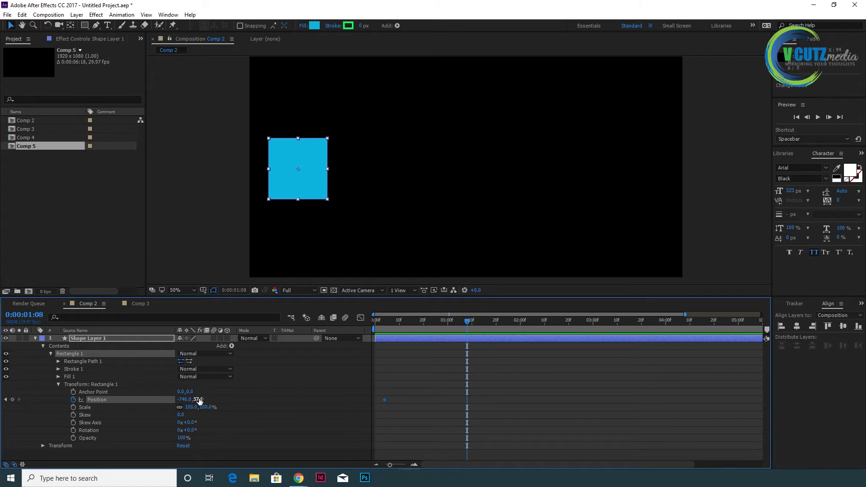
left_click_drag(199, 402, 463, 395)
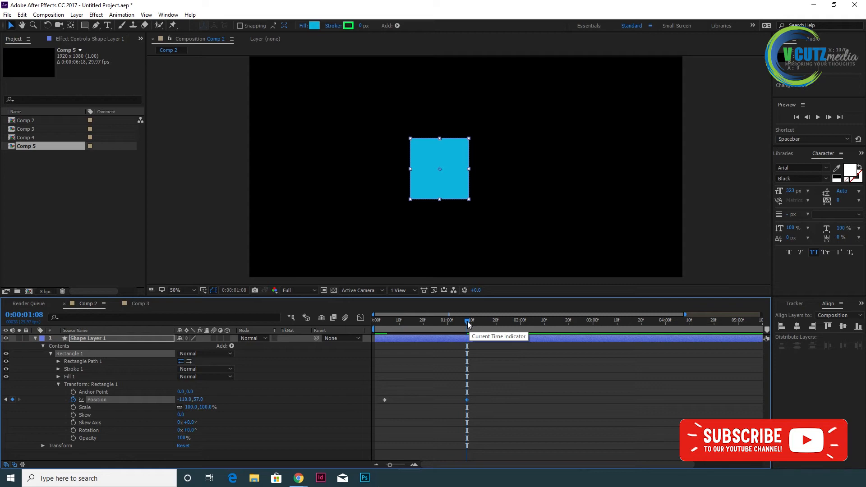
Step: Play back the square's movement between its position keyframes, and scrub back to the start of Comp 2
left_click_drag(467, 322, 386, 316)
key("space")
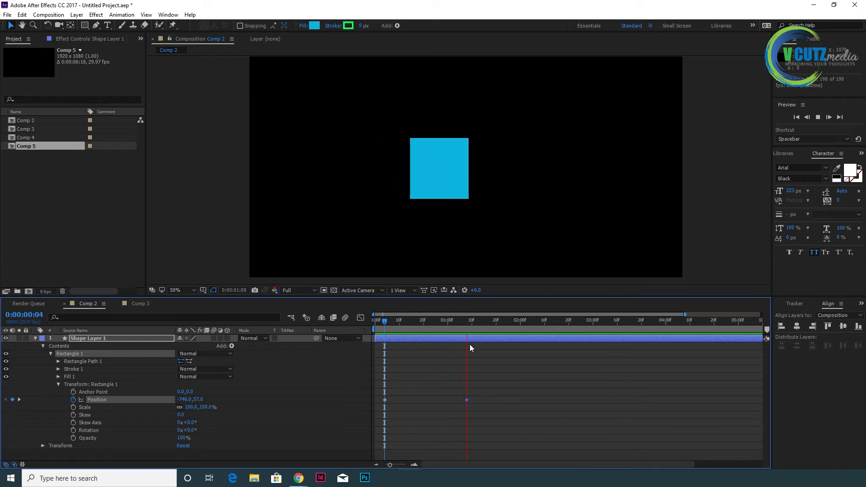
key("space")
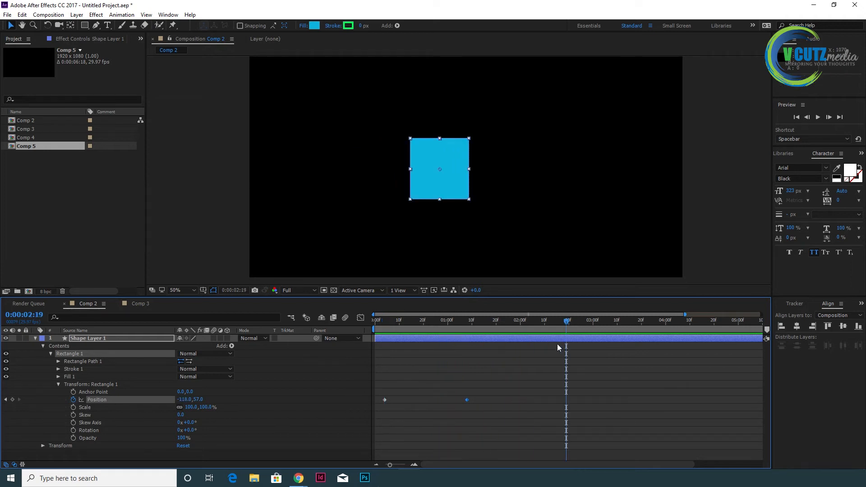
left_click(564, 323)
left_click_drag(565, 323, 383, 353)
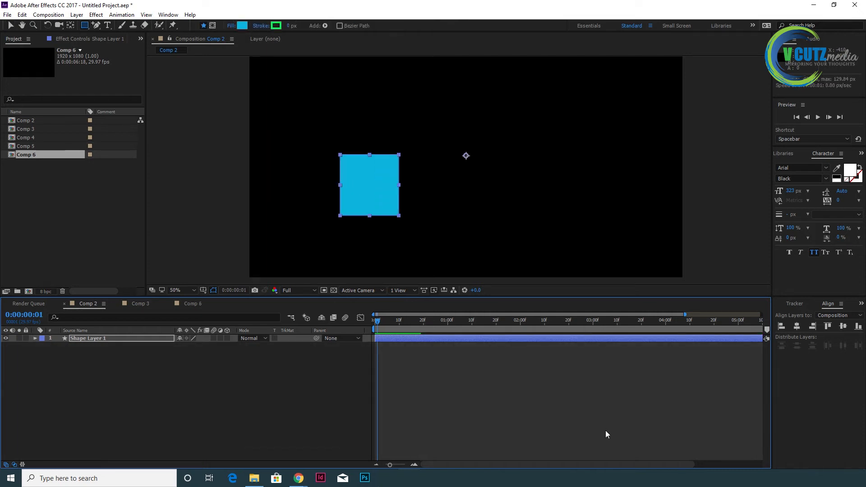
left_click_drag(383, 315, 343, 338)
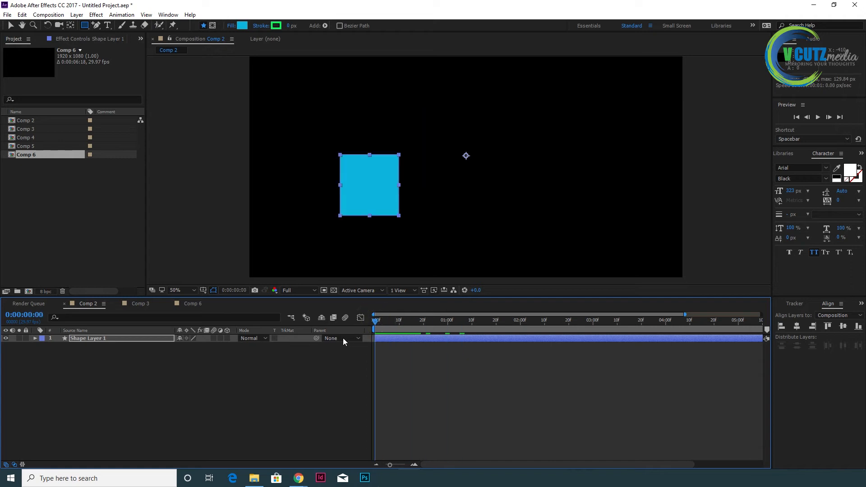
Step: Add a shape layer to Comp 6 and draw a tall, narrow blue rectangle just above the frame's centre
left_click(191, 304)
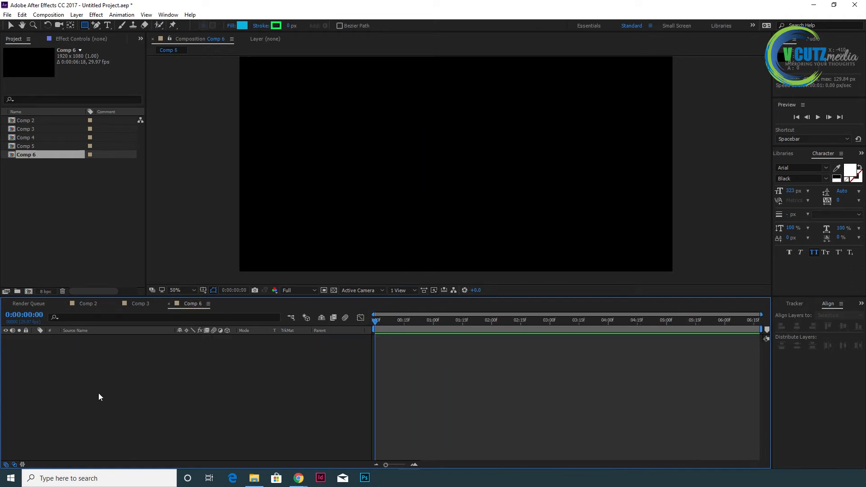
left_click(76, 14)
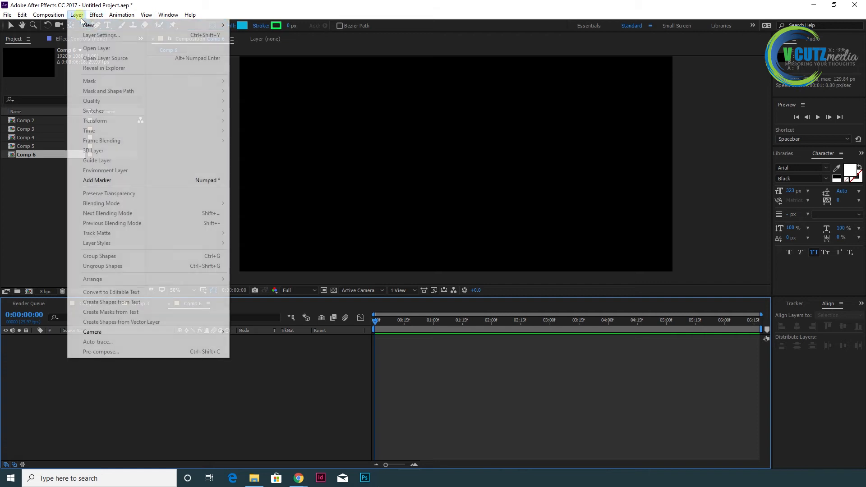
mouse_move(139, 25)
left_click(286, 75)
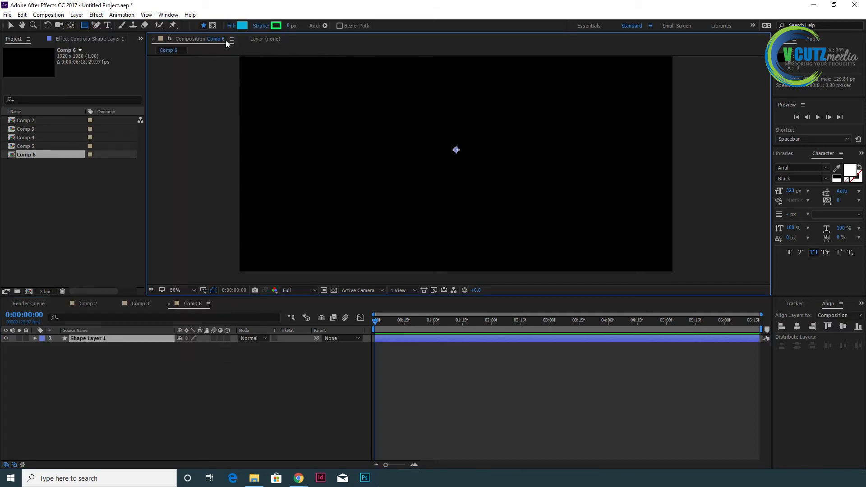
left_click(84, 26)
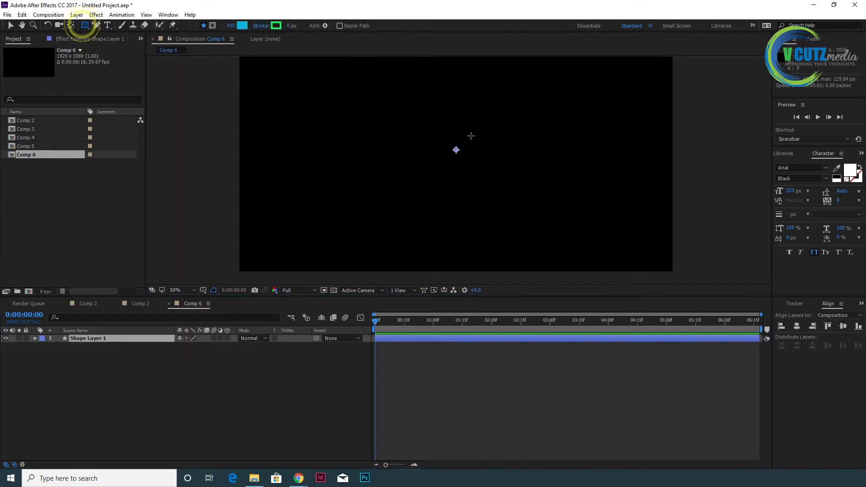
left_click_drag(438, 85, 470, 150)
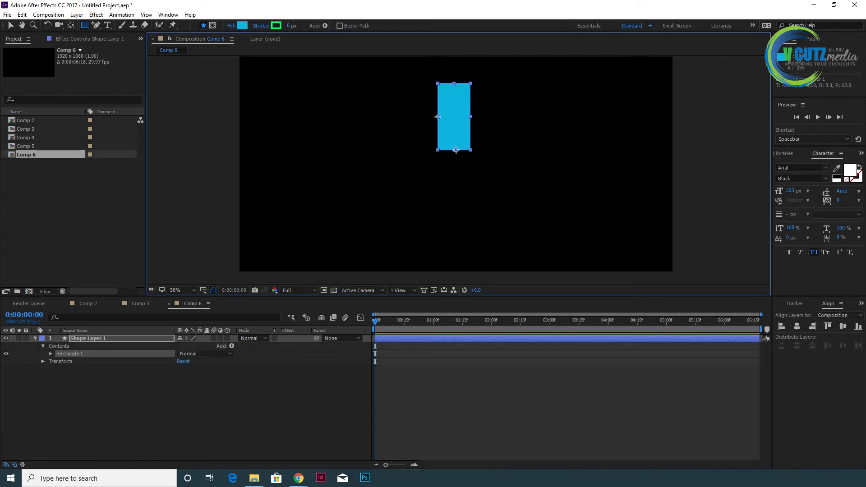
left_click(11, 26)
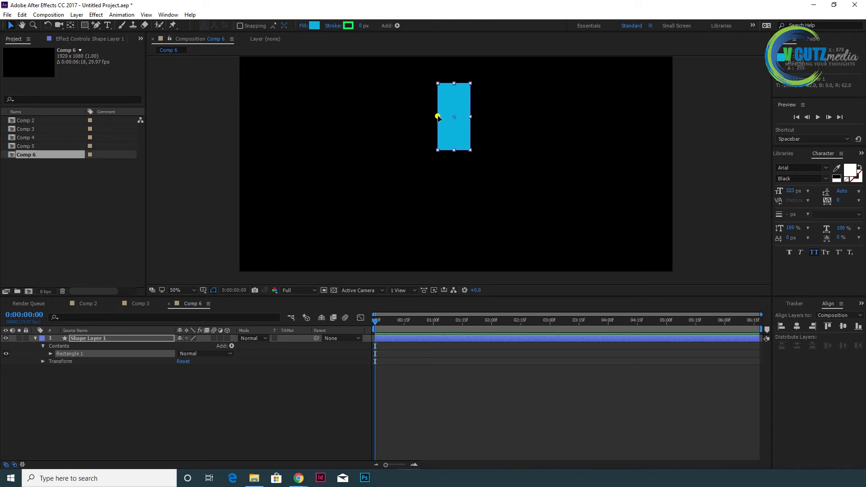
left_click_drag(437, 116, 442, 118)
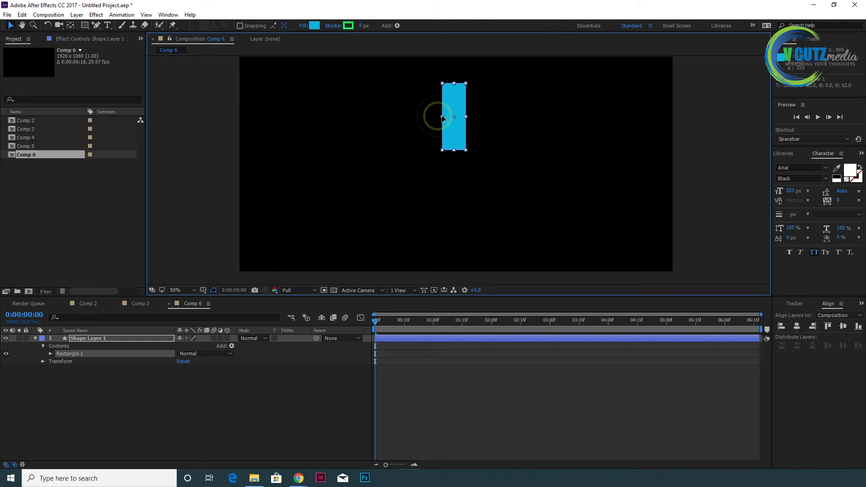
Step: Set keyframes at 0:00:00:00 for Shape Layer 1's Anchor Point, Position, Scale, Rotation and Opacity
left_click(70, 24)
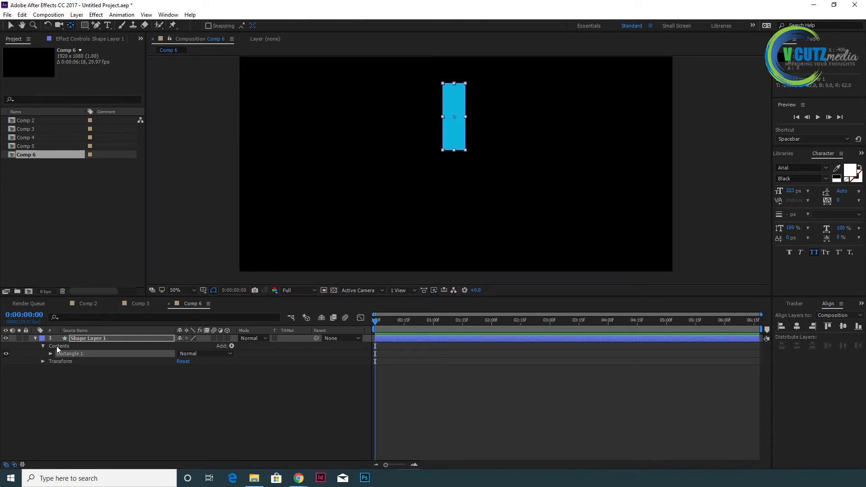
left_click(36, 338)
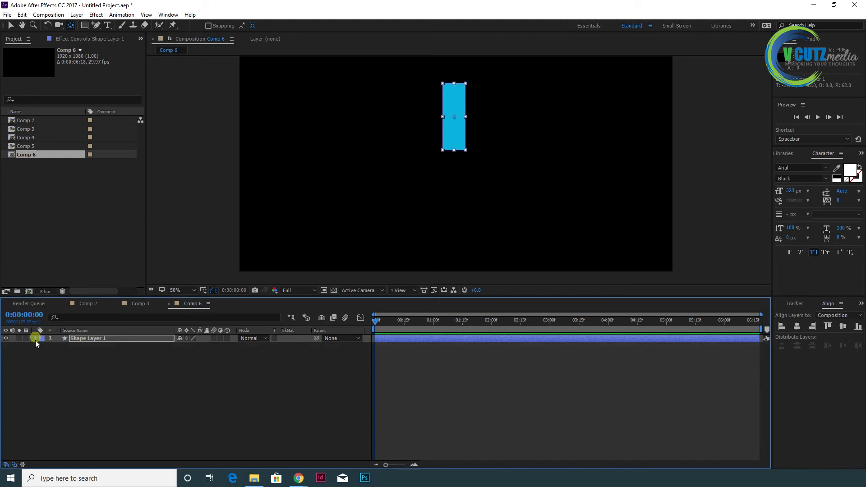
left_click(36, 338)
left_click(43, 361)
left_click(78, 369)
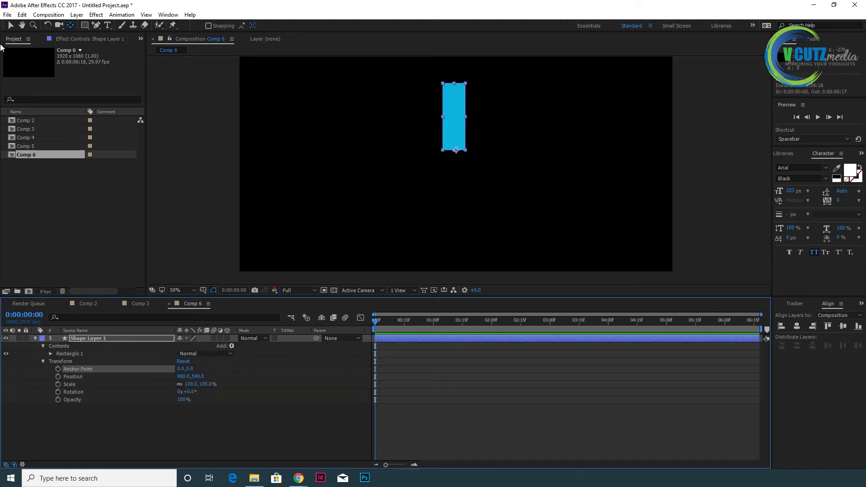
left_click(11, 26)
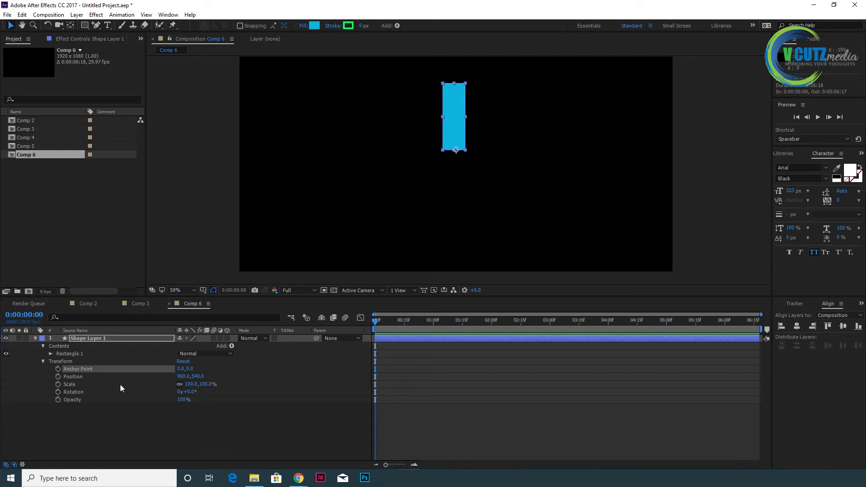
left_click_drag(58, 369, 59, 404)
Step: At 0:00:03:16, set Shape Layer 1's Rotation to 3x+6.0° and its Opacity to 0%
left_click_drag(376, 321, 582, 341)
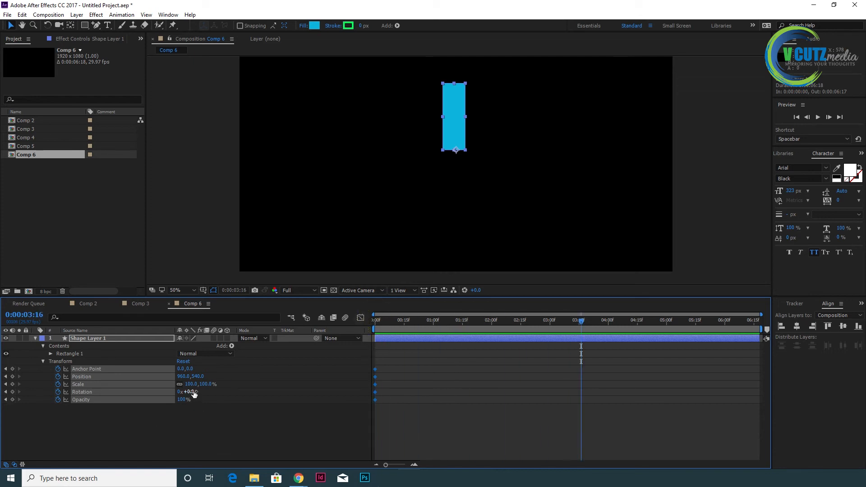
left_click_drag(194, 393, 629, 415)
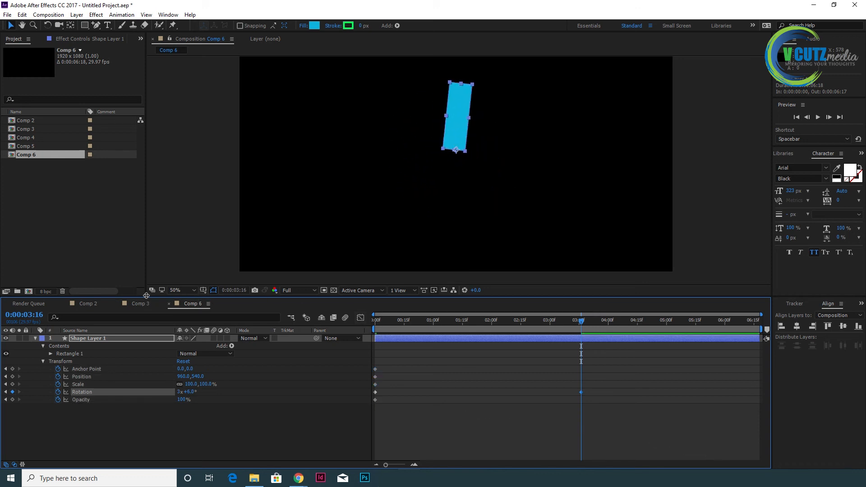
left_click_drag(147, 295, 147, 321)
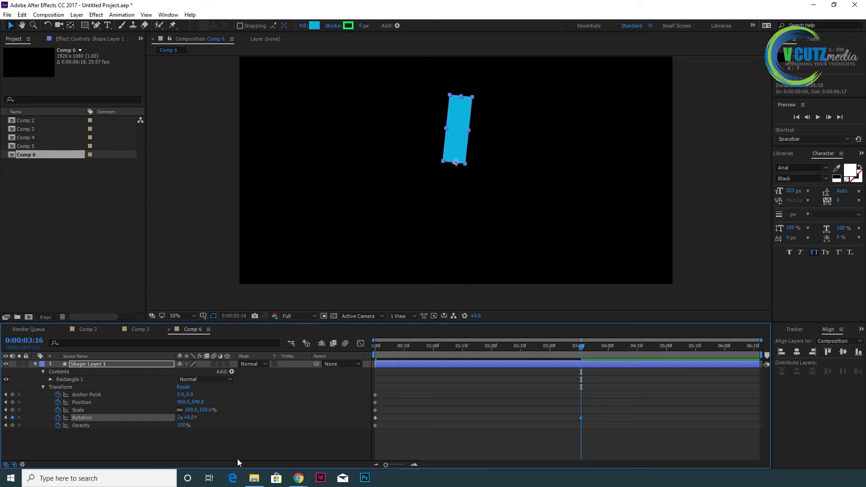
left_click_drag(184, 427, 136, 429)
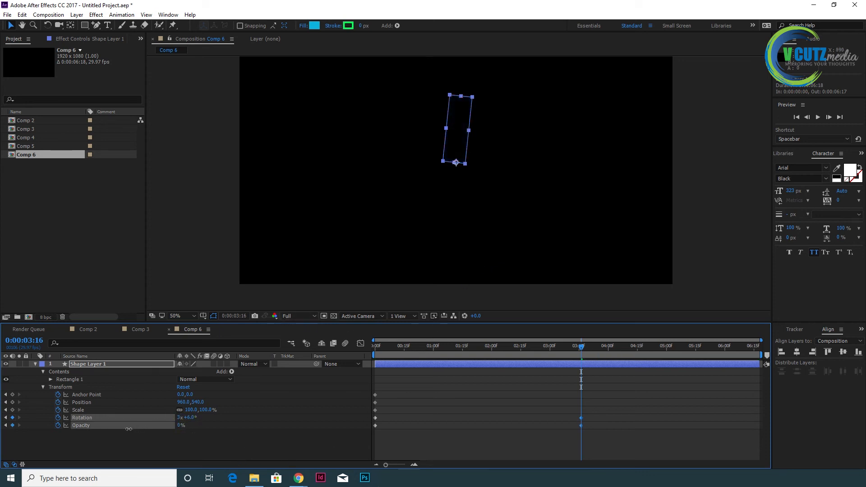
Step: Preview the rectangle's spinning fade-out from the start of Comp 6 and scrub through it
left_click_drag(417, 348, 359, 354)
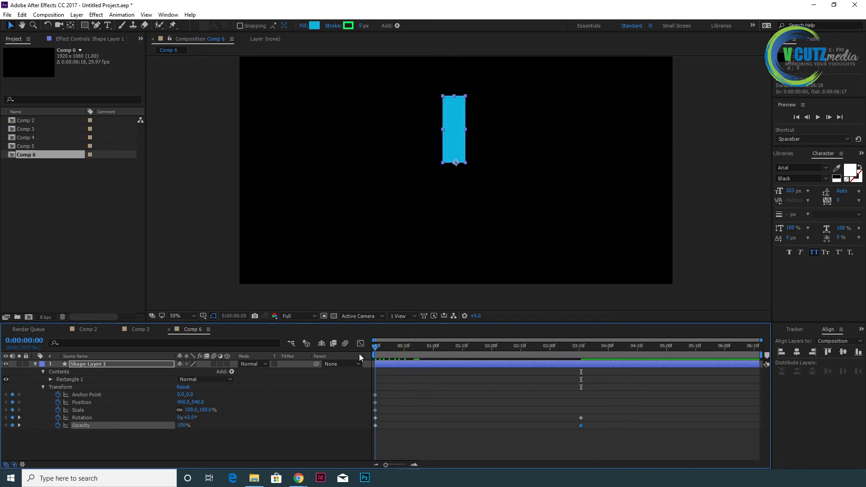
key("space")
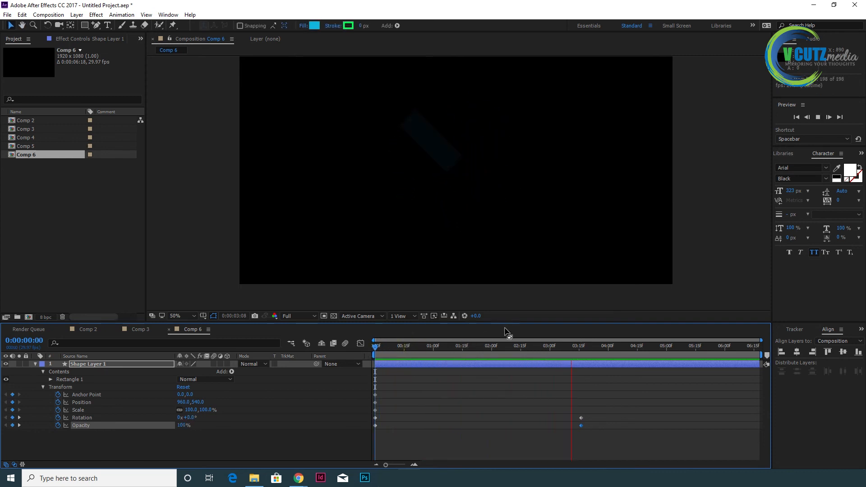
left_click_drag(505, 348, 367, 376)
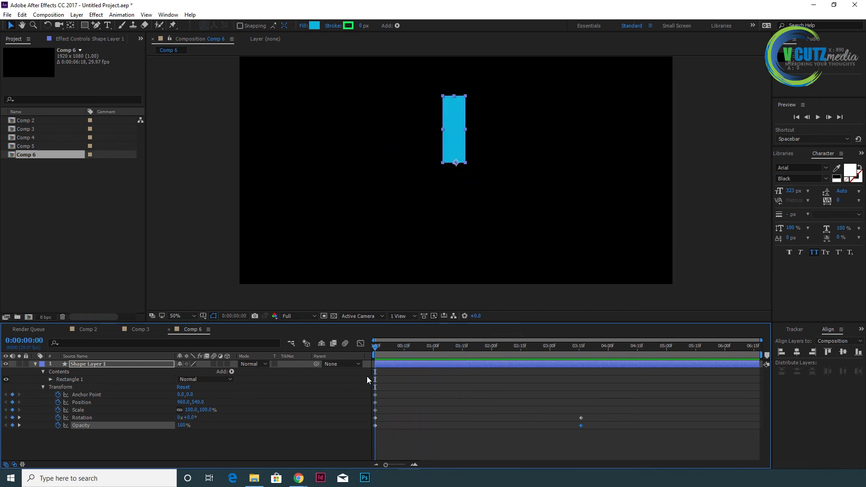
key("space")
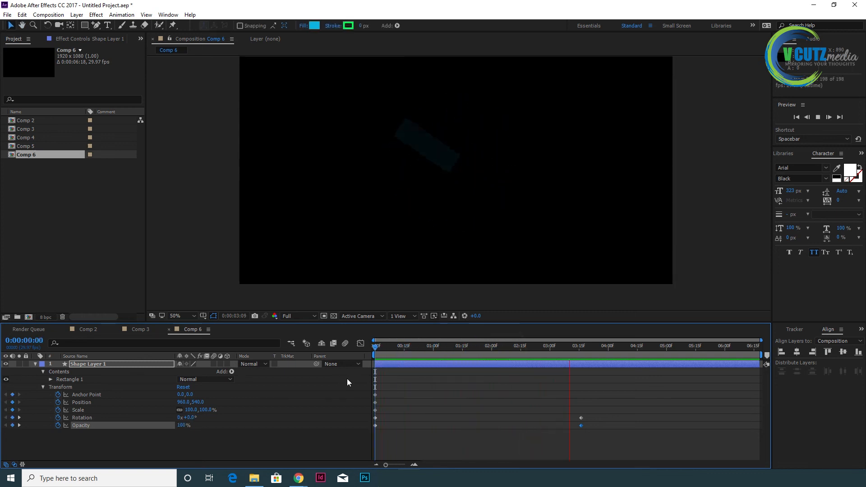
left_click_drag(513, 350, 404, 364)
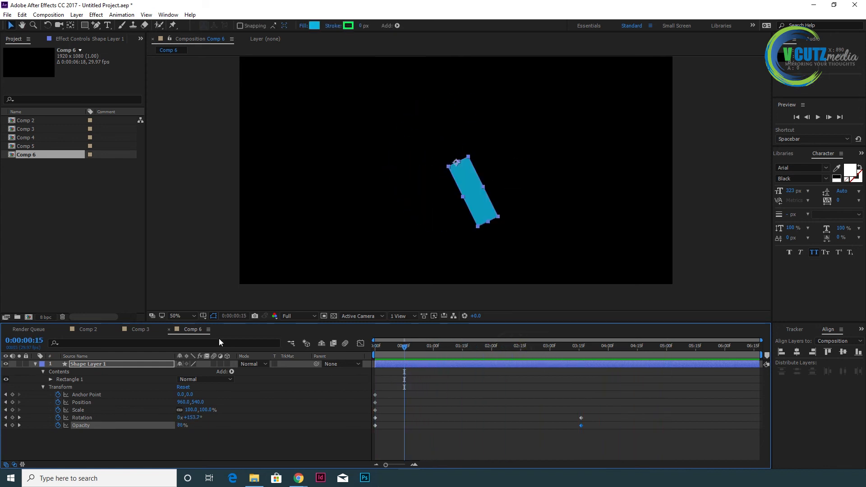
Step: Switch to Comp 3 and scrub back and forth through the red ball's animation
left_click(141, 330)
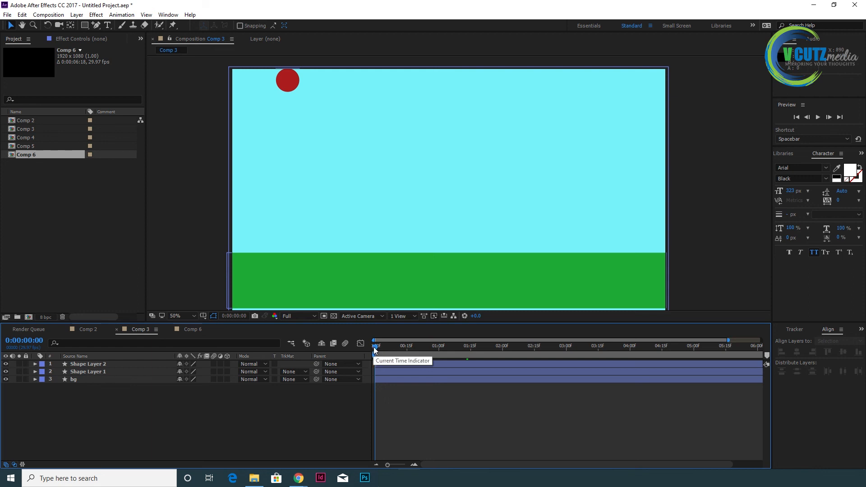
left_click_drag(374, 349, 625, 392)
left_click_drag(639, 391, 405, 393)
Step: Examine Shape Layer 1's transform properties in Comp 3, and briefly view the Graph Editor at 0:00:02:05
left_click(36, 372)
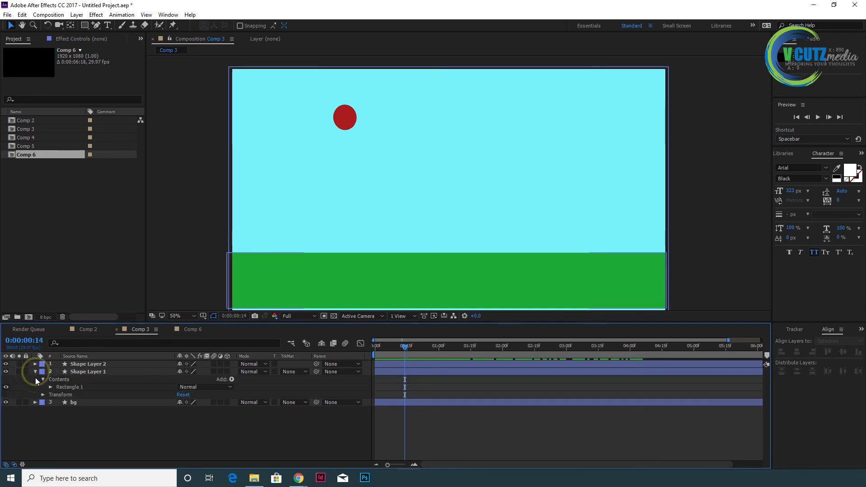
left_click(43, 395)
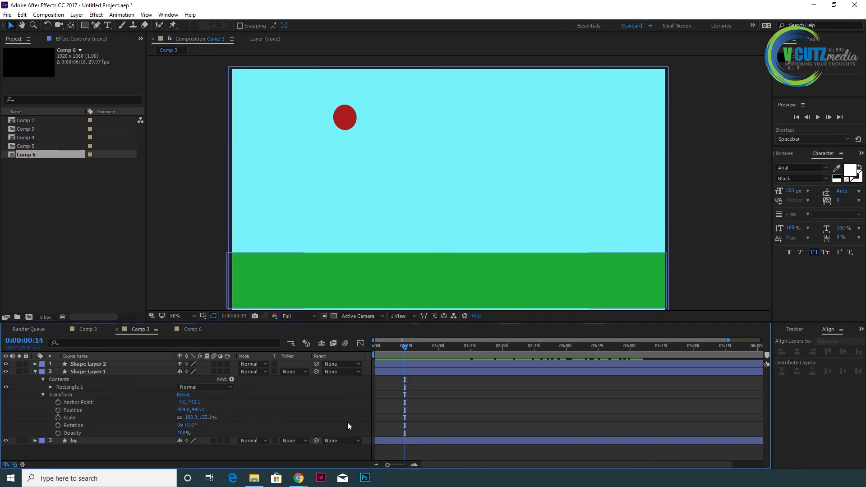
left_click_drag(405, 346, 513, 377)
left_click(360, 344)
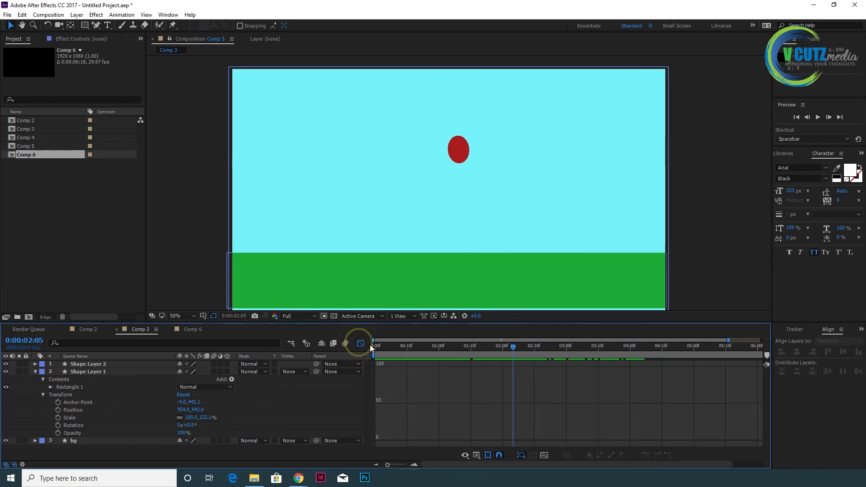
left_click(362, 343)
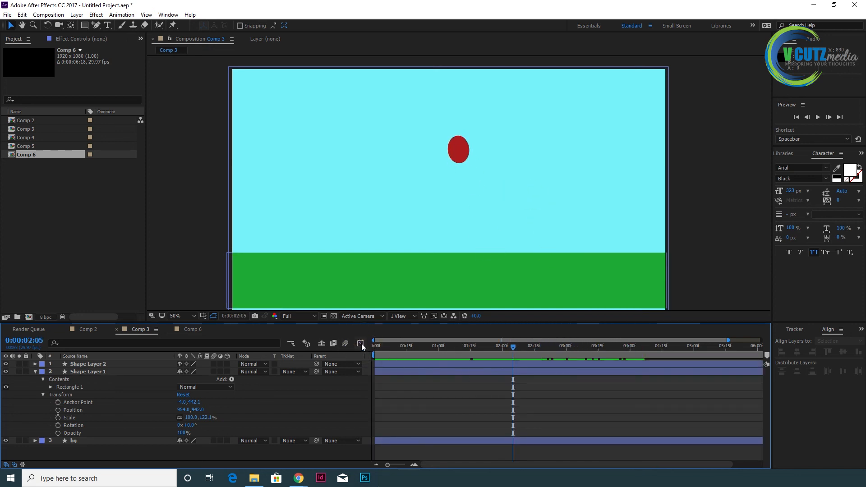